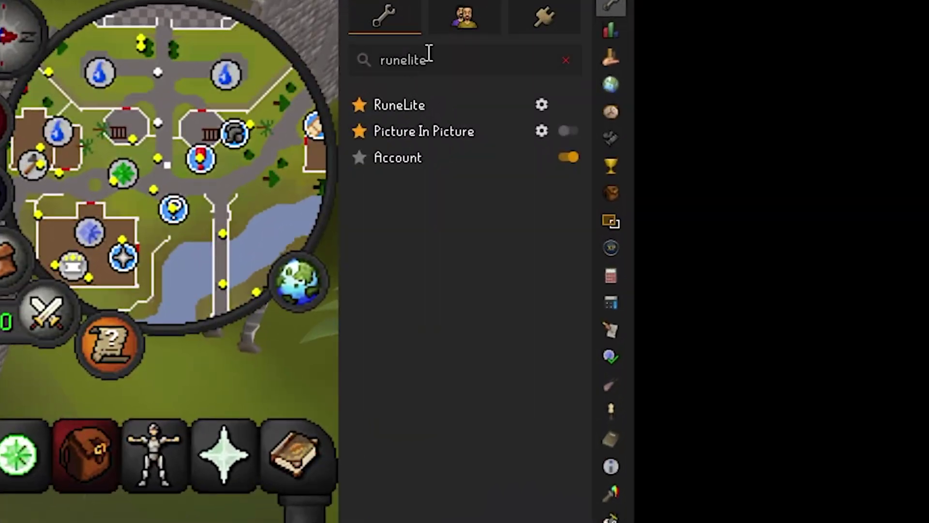
left_click(617, 18)
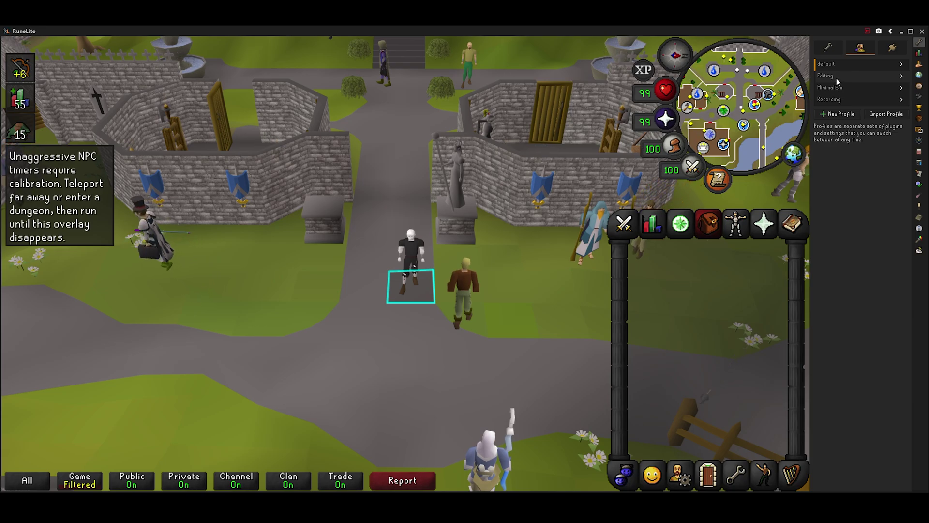
mouse_move(20, 146)
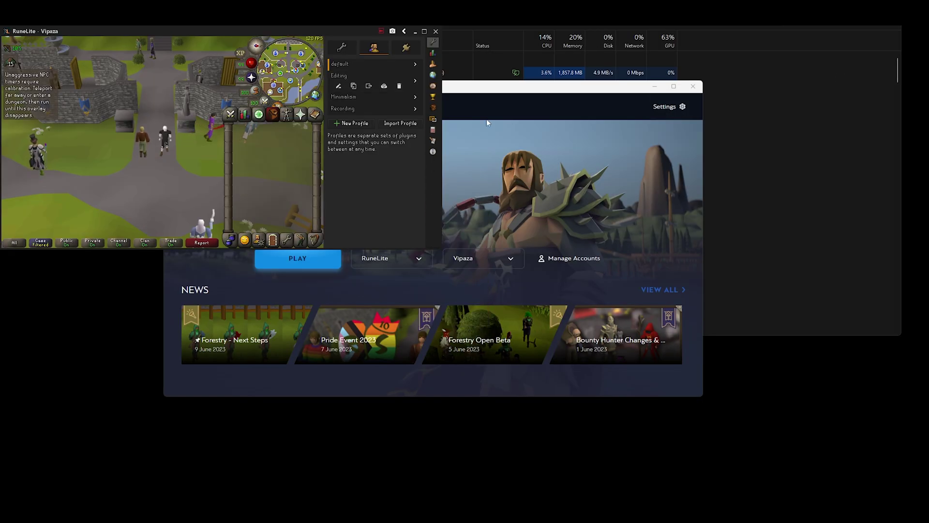
left_click(284, 241)
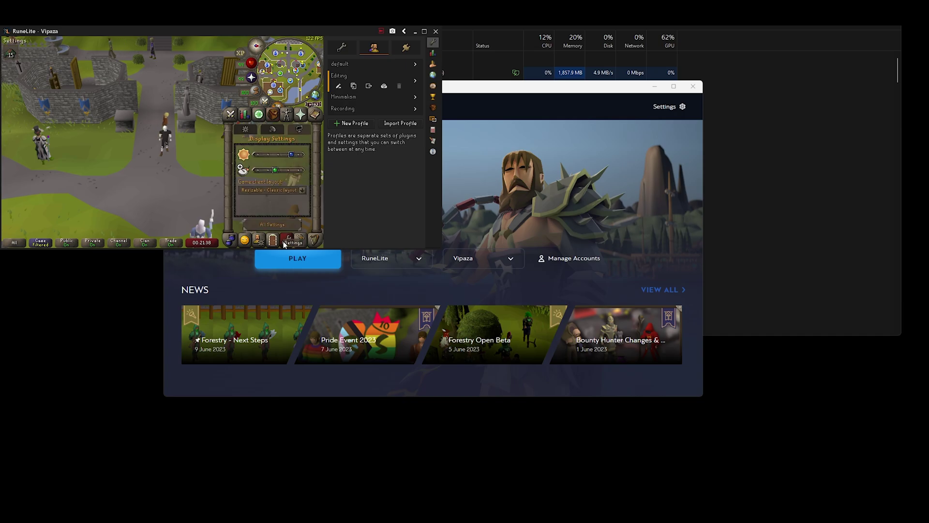
left_click(285, 241)
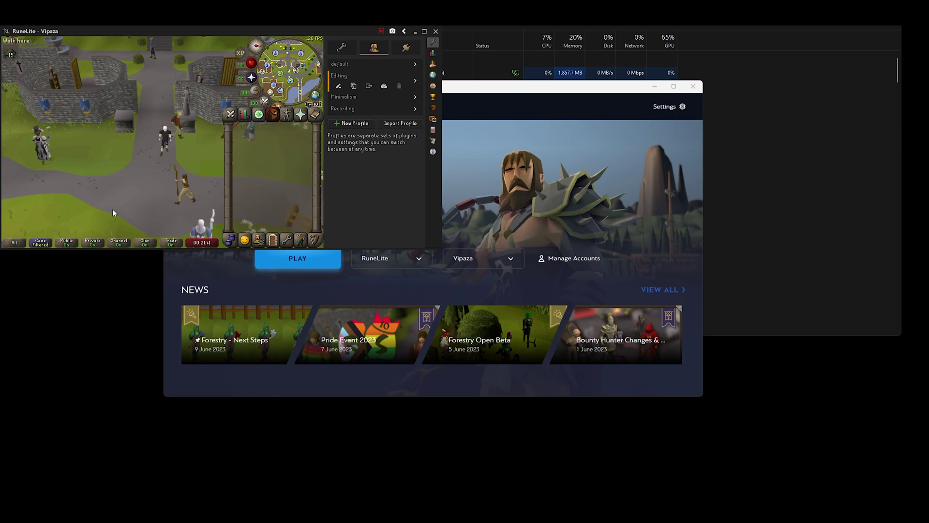
Step: Walk the character from the castle path to the signpost beside the bridge
left_click(147, 149)
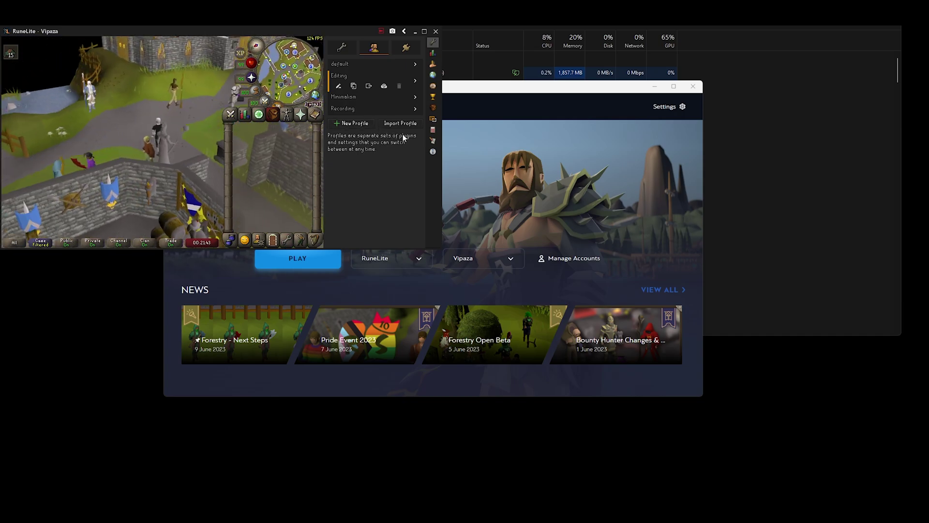
left_click(188, 86)
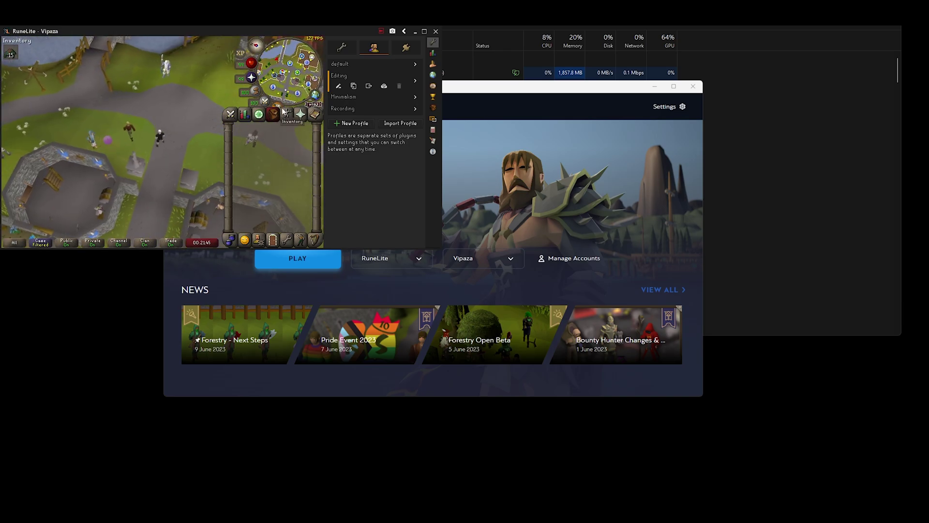
left_click_drag(90, 57, 234, 90)
left_click(198, 106)
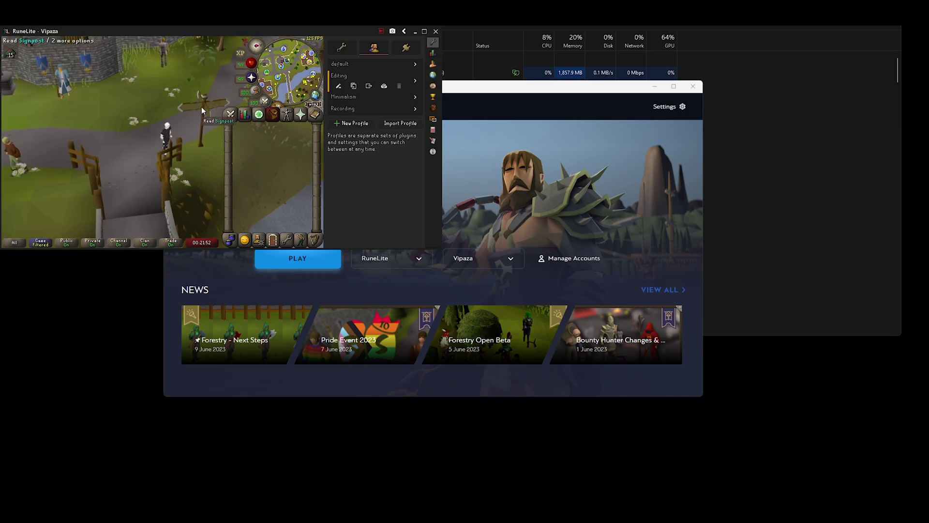
Step: Switch to the Recording profile and look around the signpost and bridge from different camera angles
left_click(385, 108)
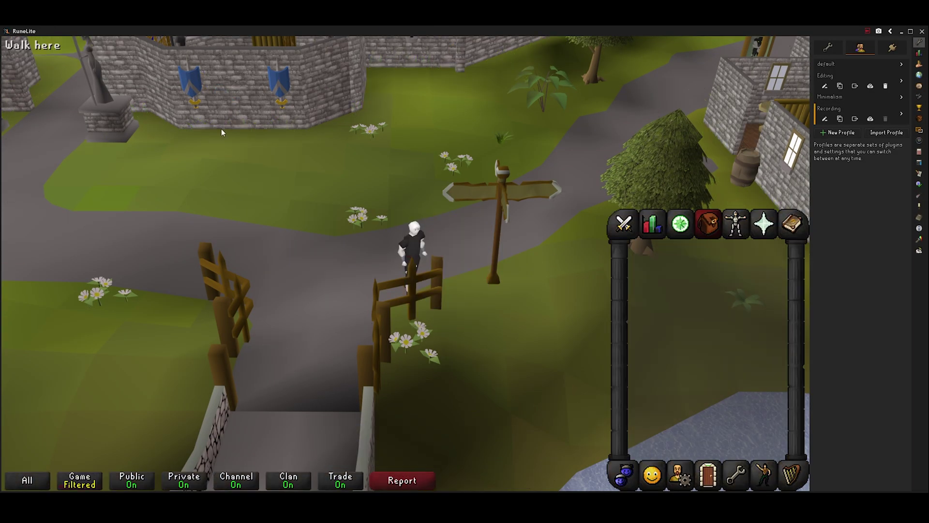
mouse_move(221, 130)
left_mouse_down()
mouse_move(365, 118)
mouse_move(230, 117)
left_mouse_up()
left_click_drag(411, 176, 368, 168)
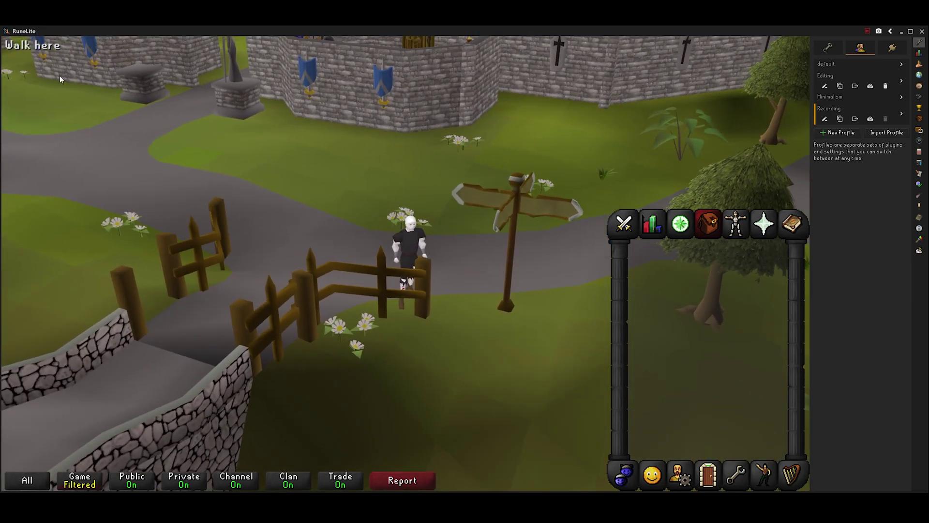
left_click_drag(189, 311, 349, 180)
left_click_drag(194, 178, 303, 196)
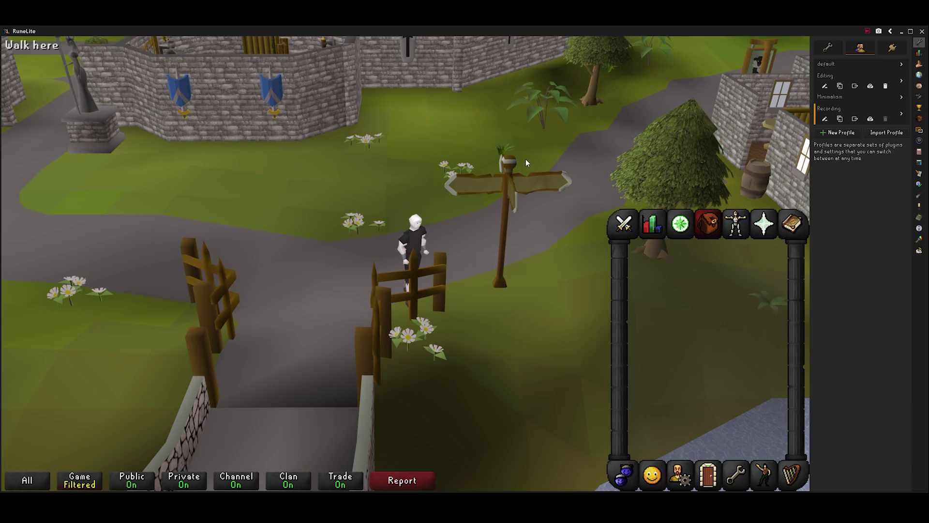
left_click_drag(526, 159, 491, 177)
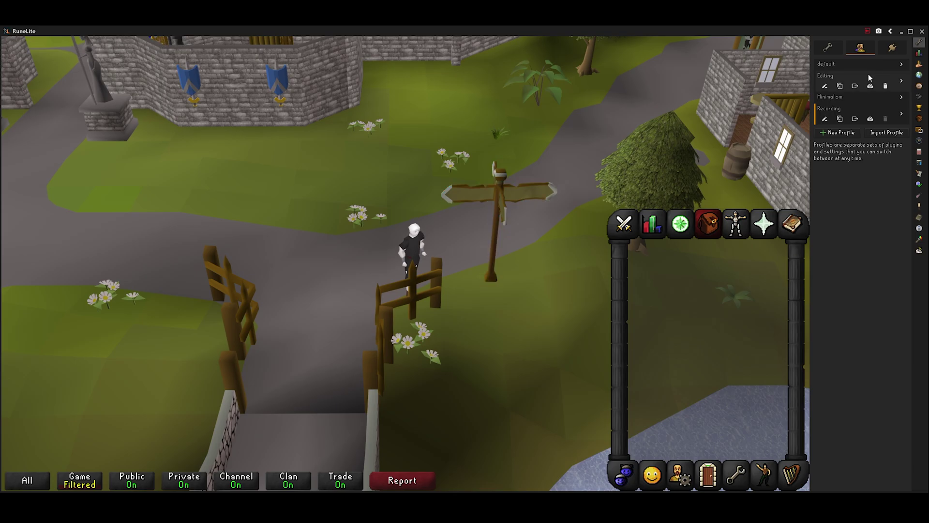
Step: Create a new profile and name it "Work Afk"
left_click(849, 131)
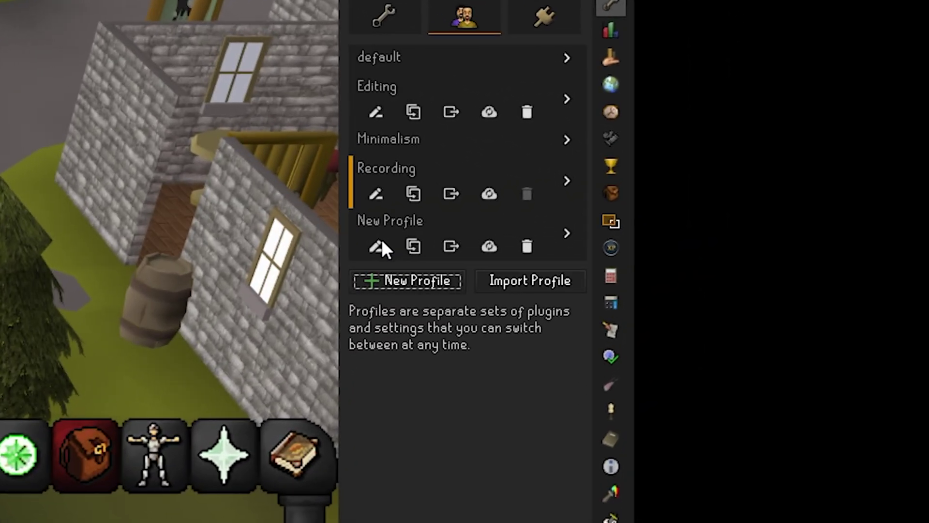
left_click(824, 138)
type("Work Afk")
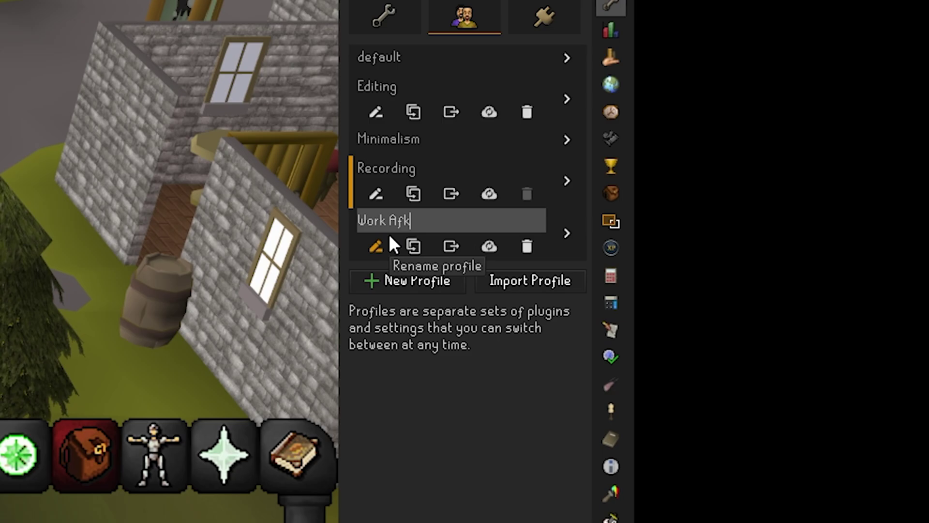
key("Return")
Step: Create another new profile and name it "Thumbnails"
left_click(427, 285)
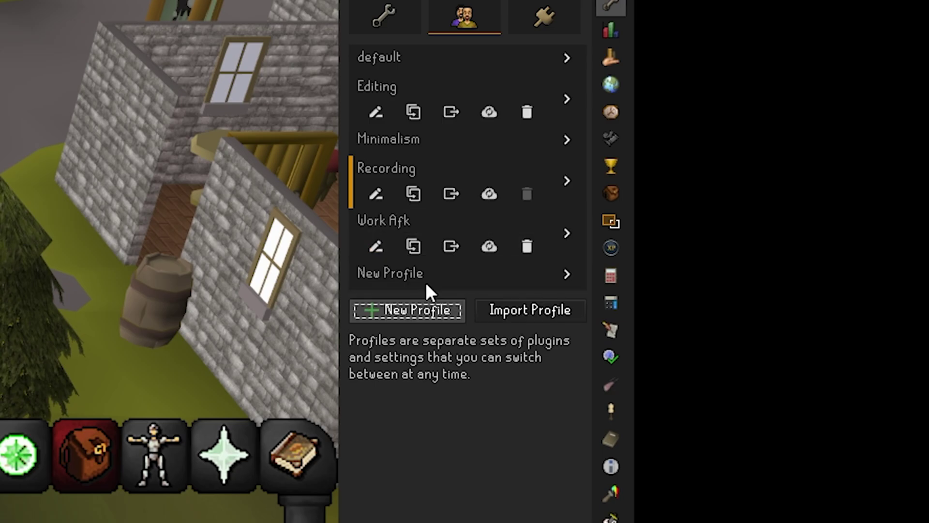
double_click(396, 273)
type("Thui")
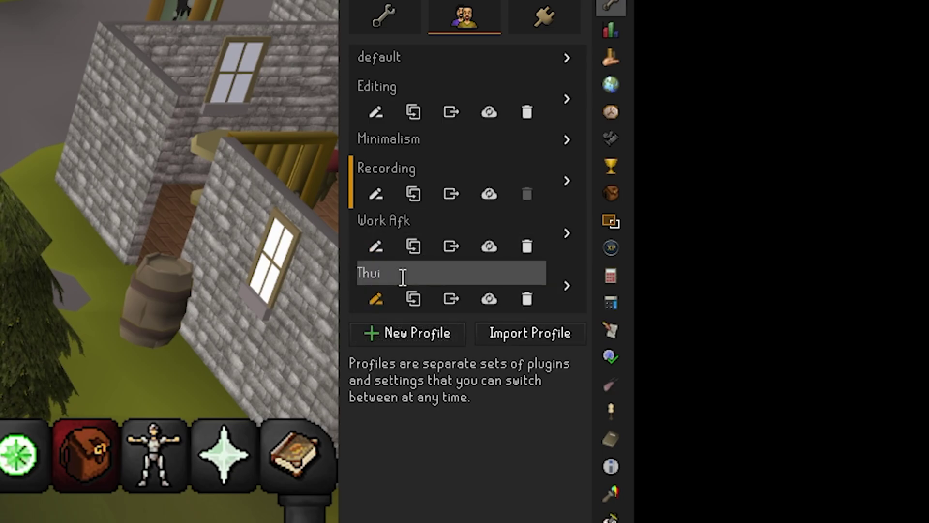
type("bnails")
key("Return")
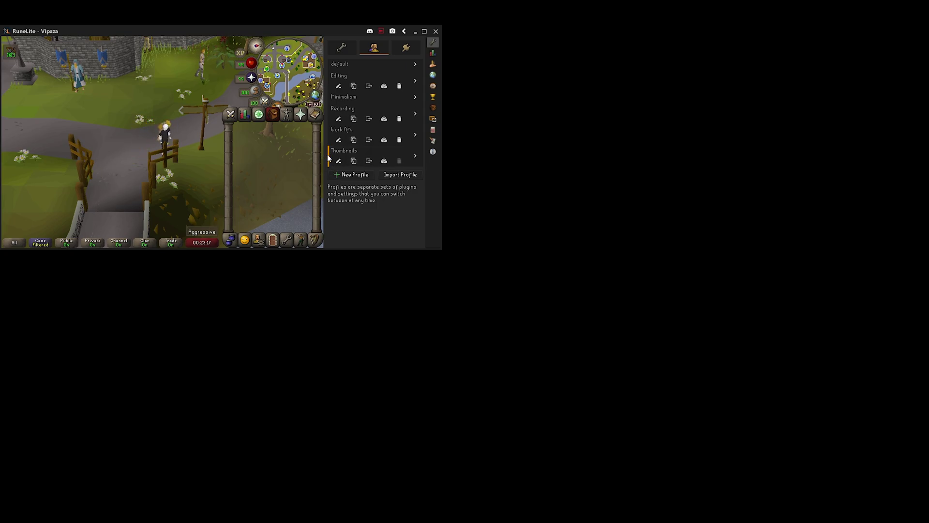
Step: Set the game size to 1920 x 1080 in the RuneLite window settings
left_click(340, 51)
left_click(405, 83)
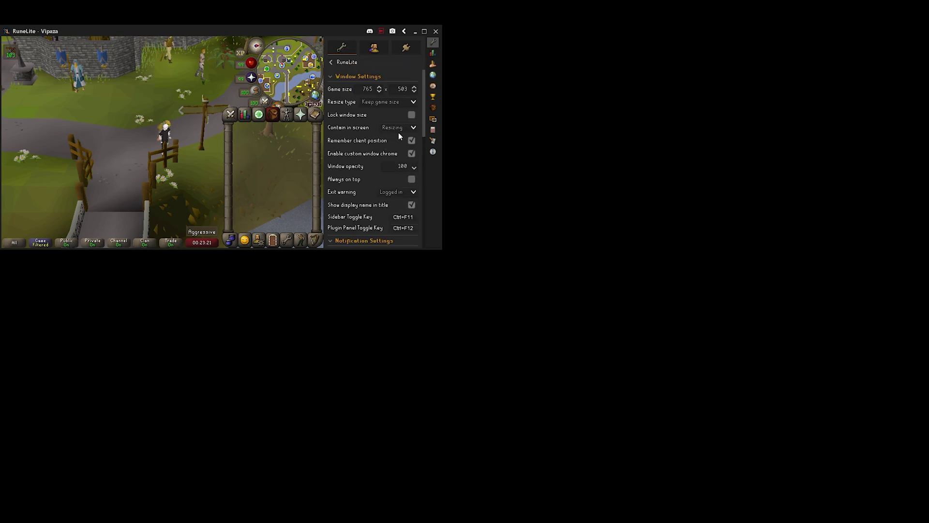
type("1920")
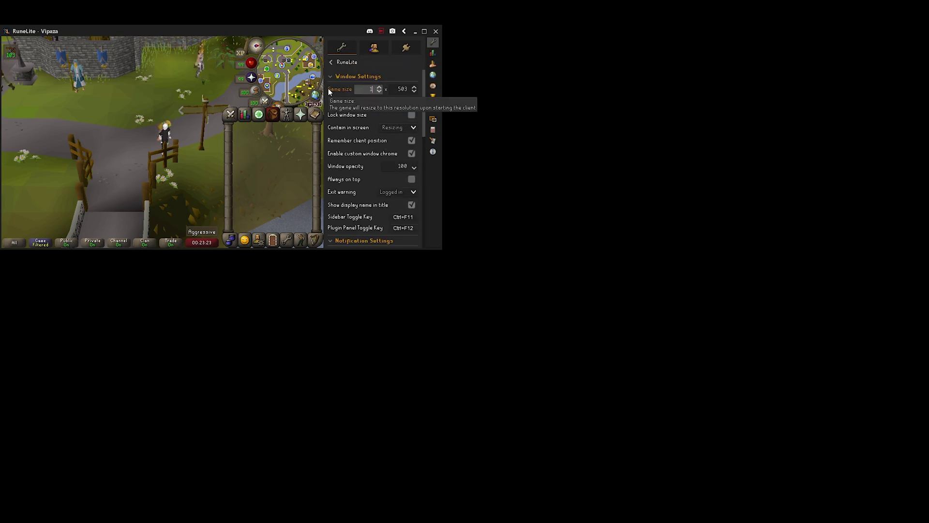
key("Return")
key("Tab")
type("1080")
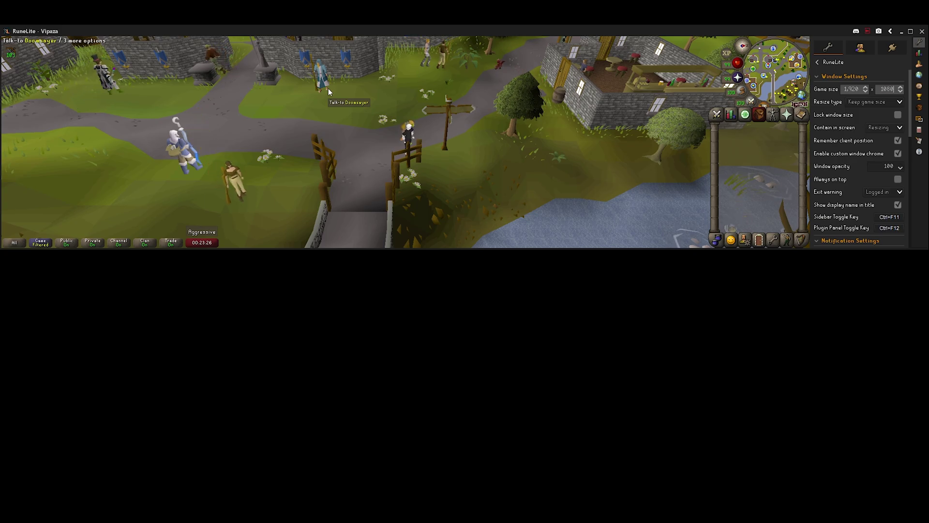
key("Return")
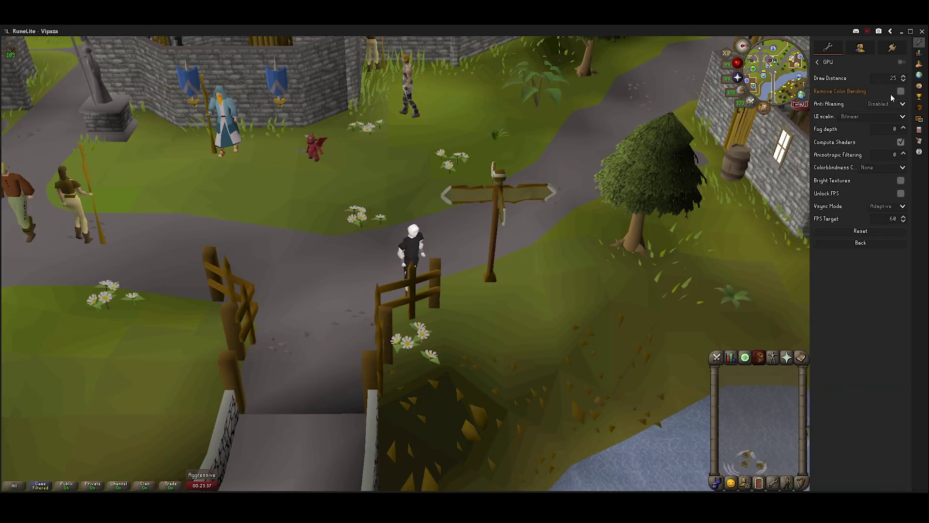
Step: Set the GPU plugin's anti-aliasing to MSAA x16
left_click(887, 104)
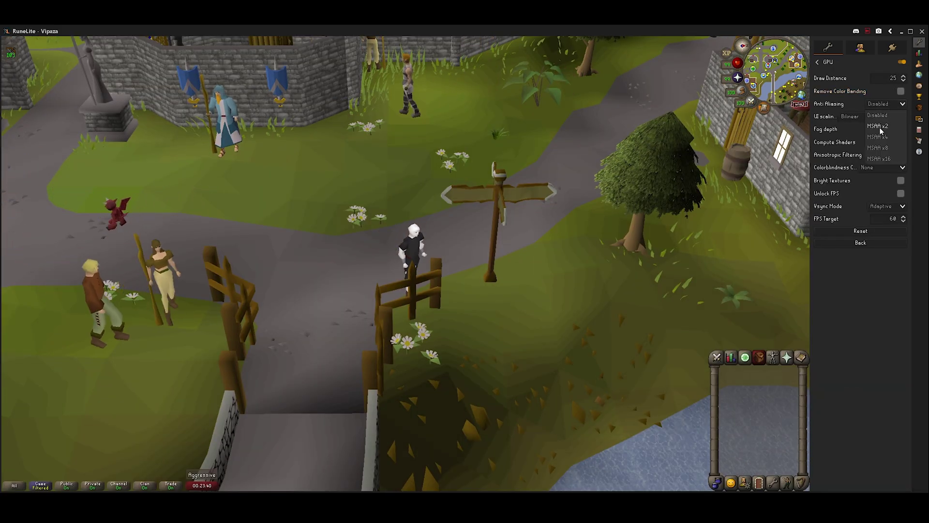
left_click(879, 158)
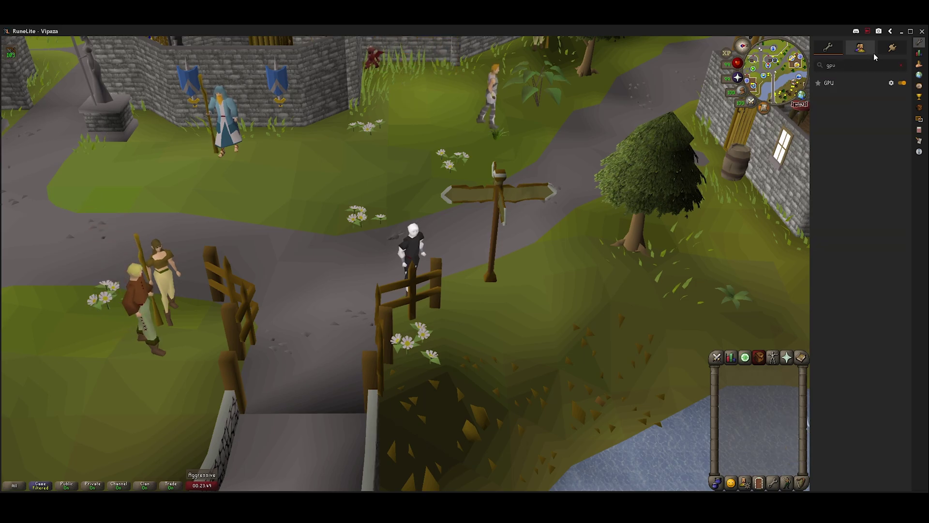
Step: Compare the external plugins in the Plugin Hub with the list of built-in plugins
left_click(891, 49)
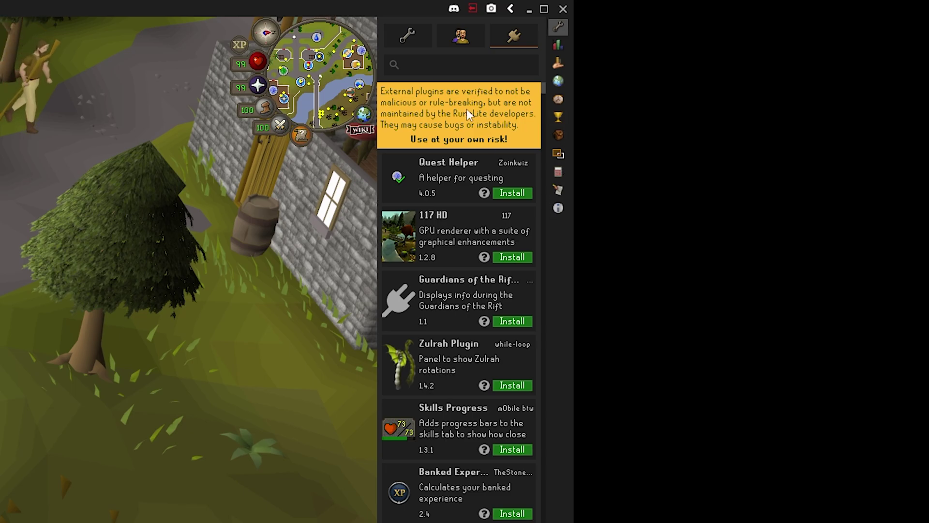
left_click(409, 36)
left_click(528, 64)
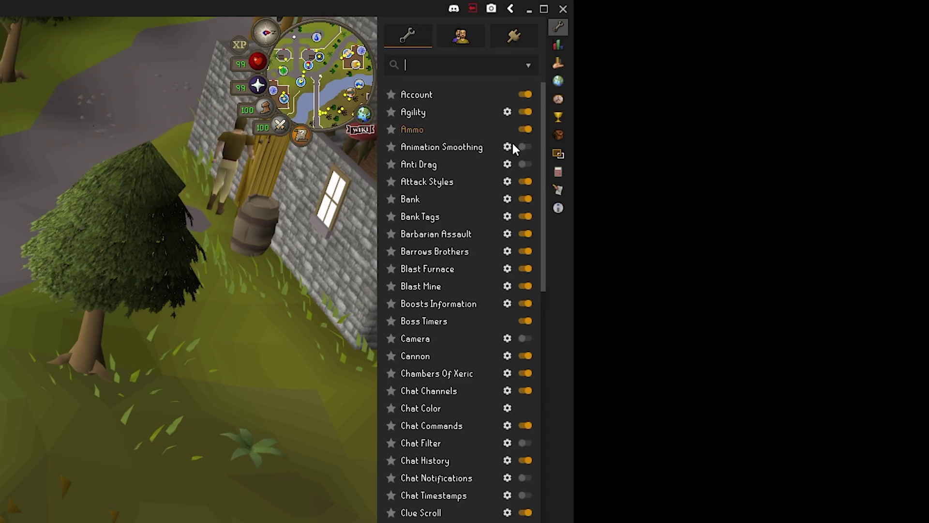
scroll(454, 365, "down", 3)
scroll(455, 365, "up", 2)
scroll(456, 366, "up", 2)
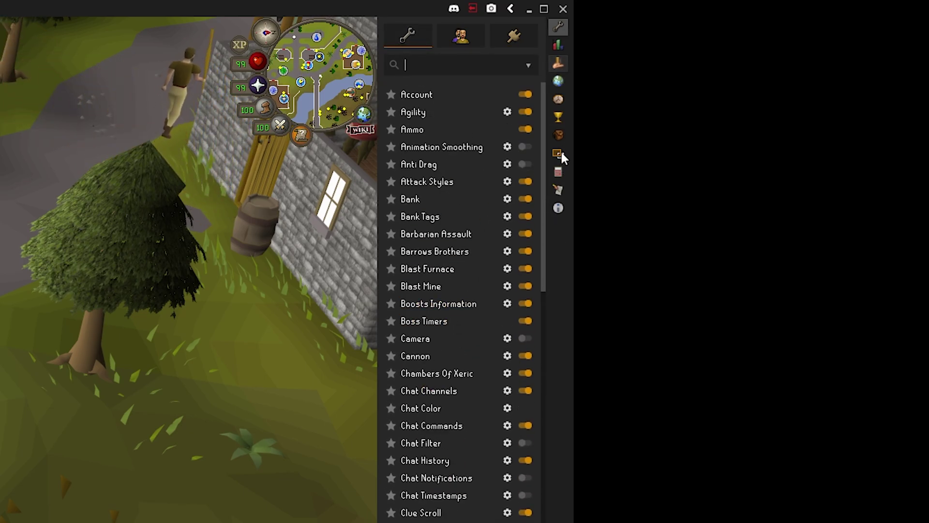
Step: Search the Plugin Hub for "camera" and install Detached Camera and Zoom Extender
left_click(512, 37)
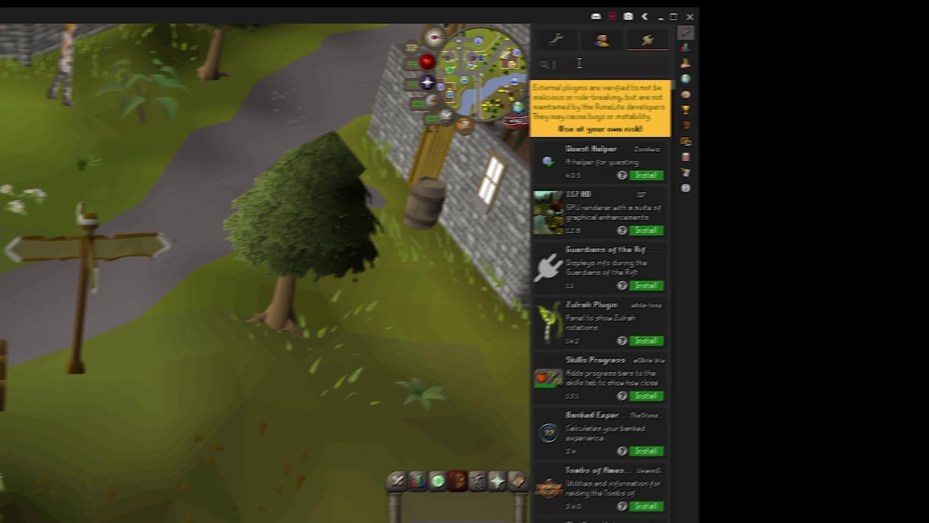
left_click(435, 64)
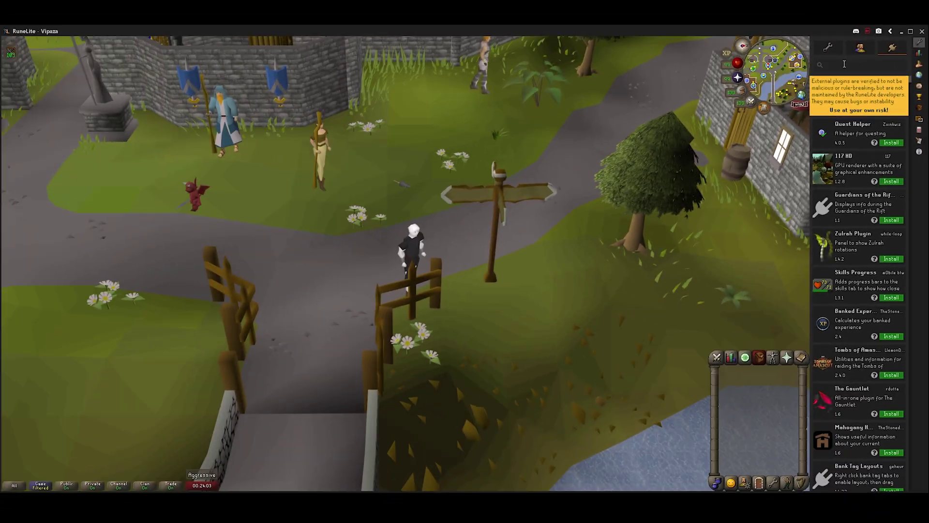
type("camera")
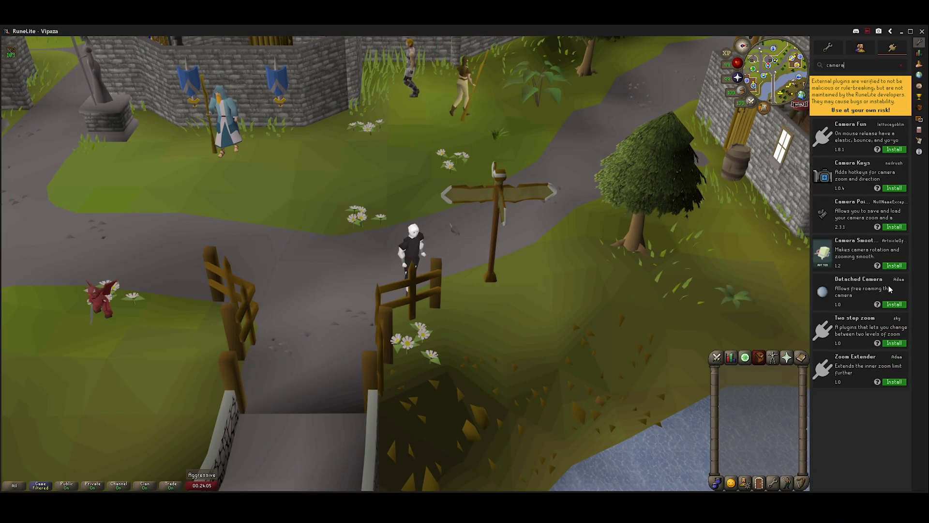
left_click(894, 304)
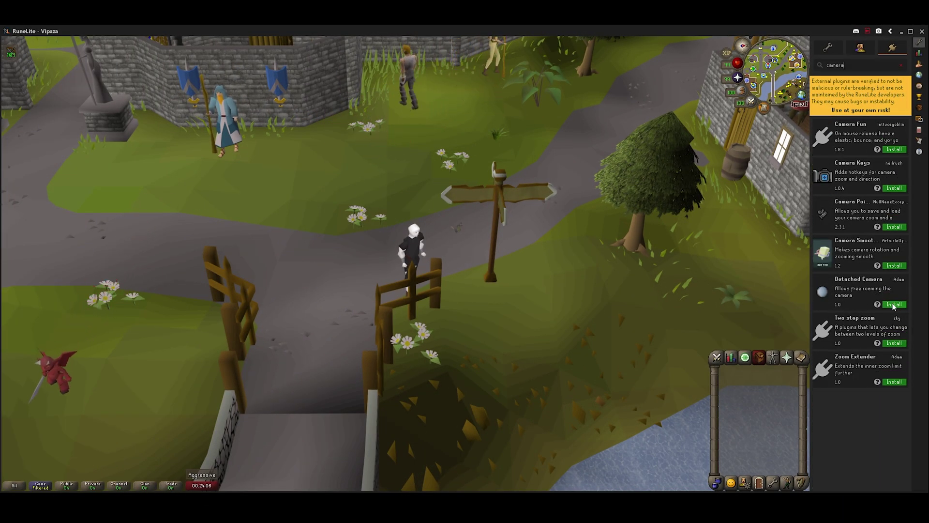
left_click(894, 382)
Step: Search the Plugin Hub for "blind" and install the Blindfold plugin
left_click(853, 383)
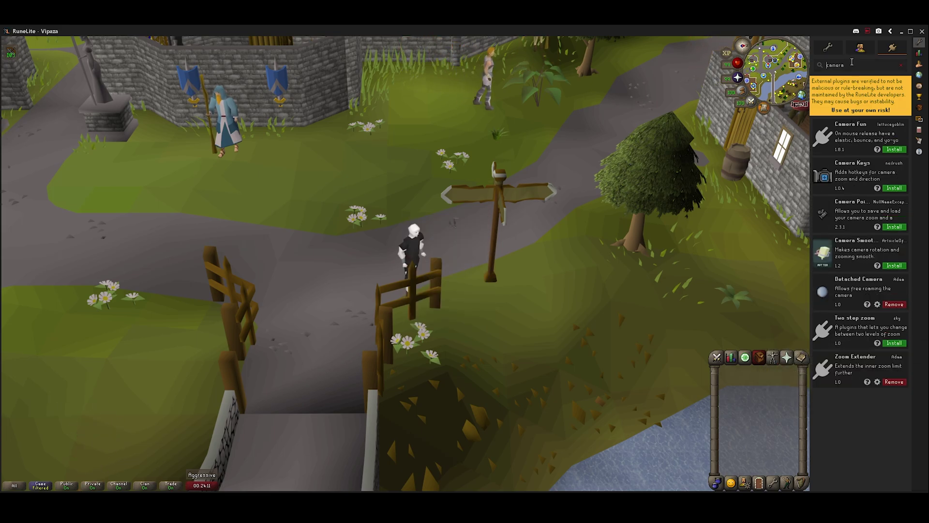
type("blind")
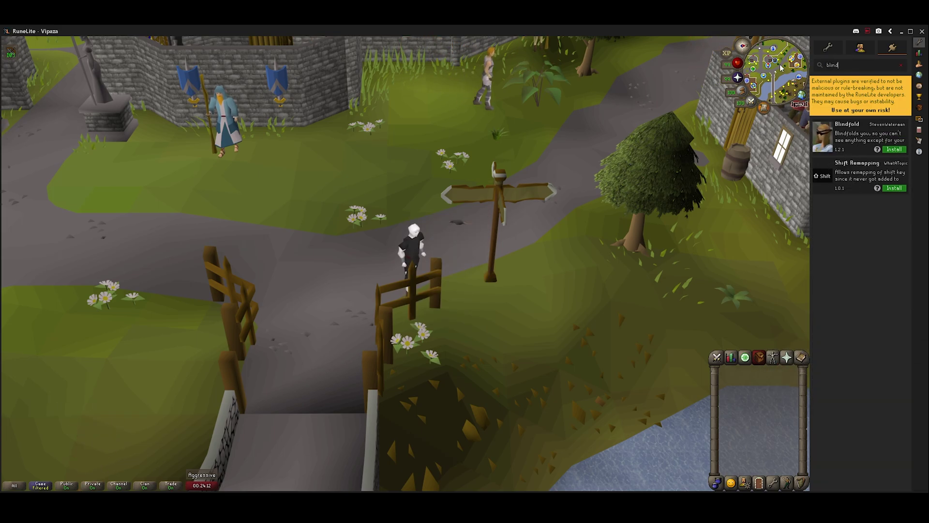
left_click(894, 148)
Step: Search the Plugin Hub for "gree" and install the Green Screen plugin
left_click(853, 65)
key("BackSpace")
key("BackSpace")
key("BackSpace")
key("BackSpace")
key("BackSpace")
type("gree")
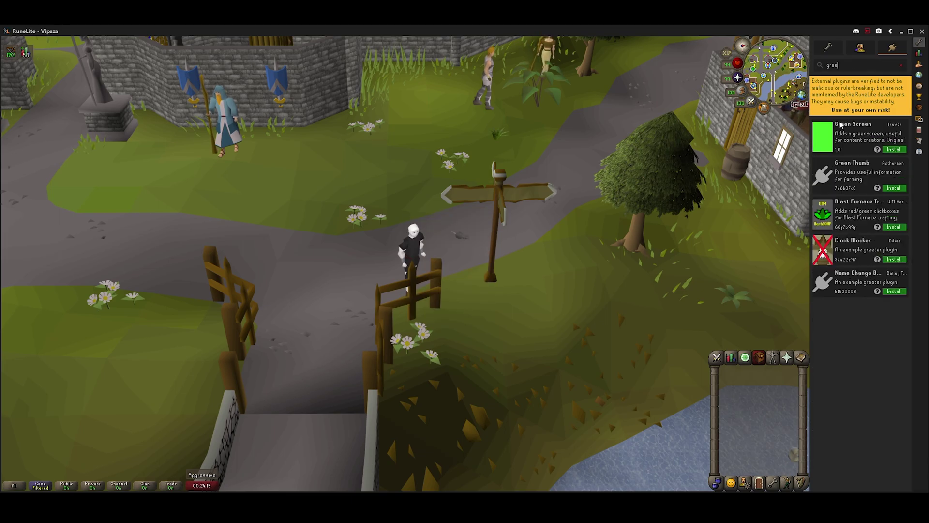
left_click(894, 149)
Step: Clear the Plugin Hub search, find Green Screen among the installed plugins with "green", and mark it as a favourite
left_click(902, 65)
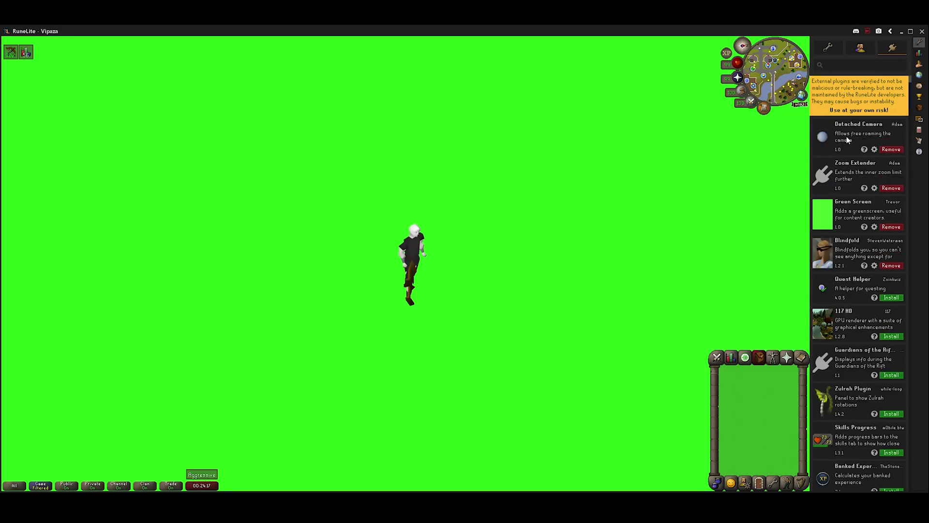
left_click(829, 47)
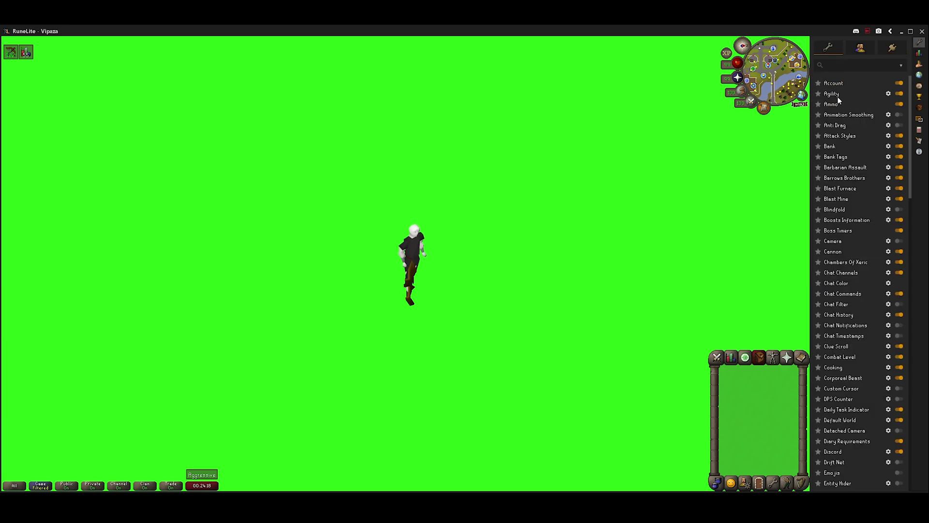
left_click(854, 67)
type("green")
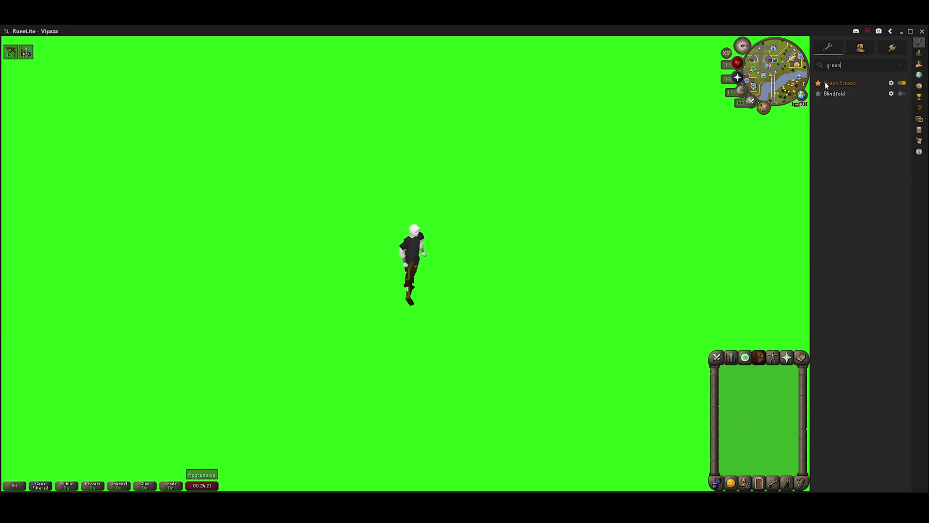
type("blind")
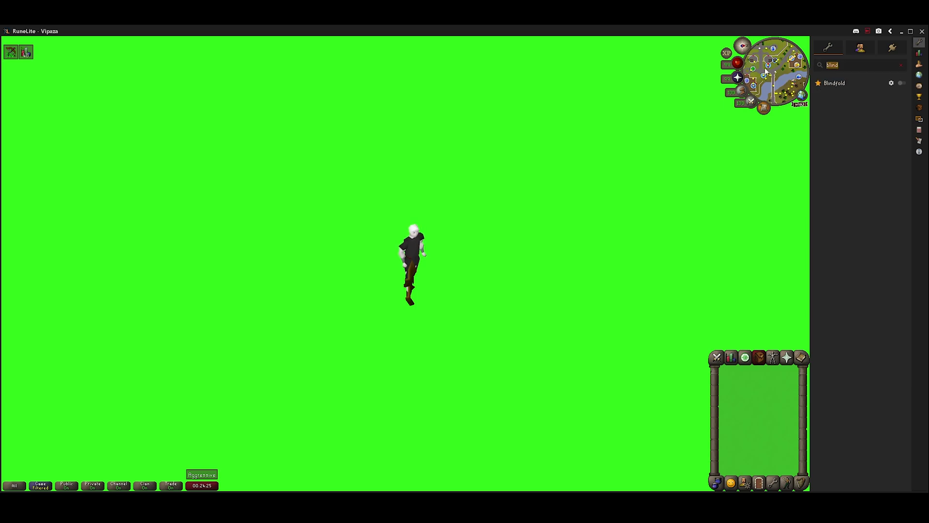
type("zoom")
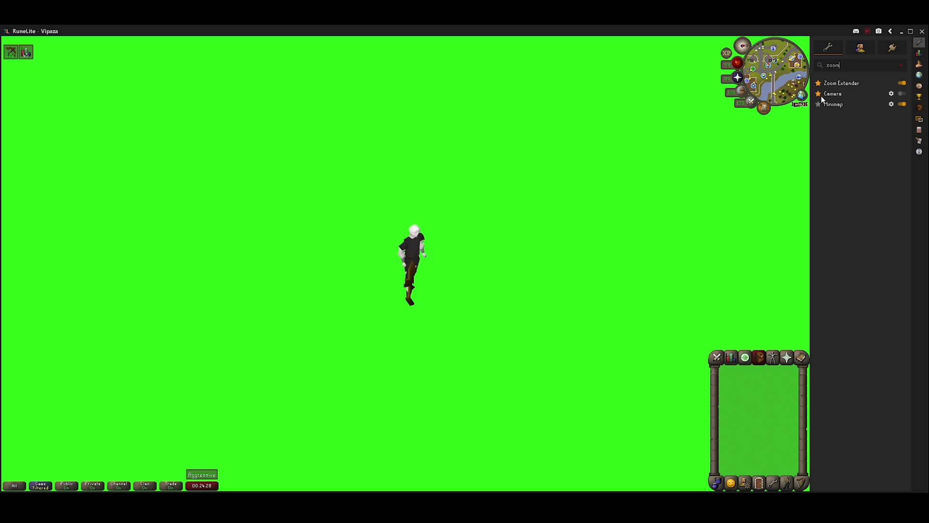
Step: Find Blindfold with "blind" and Zoom Extender and Camera with "zoom", mark all three as favourites, and clear the plugin search
left_click(900, 66)
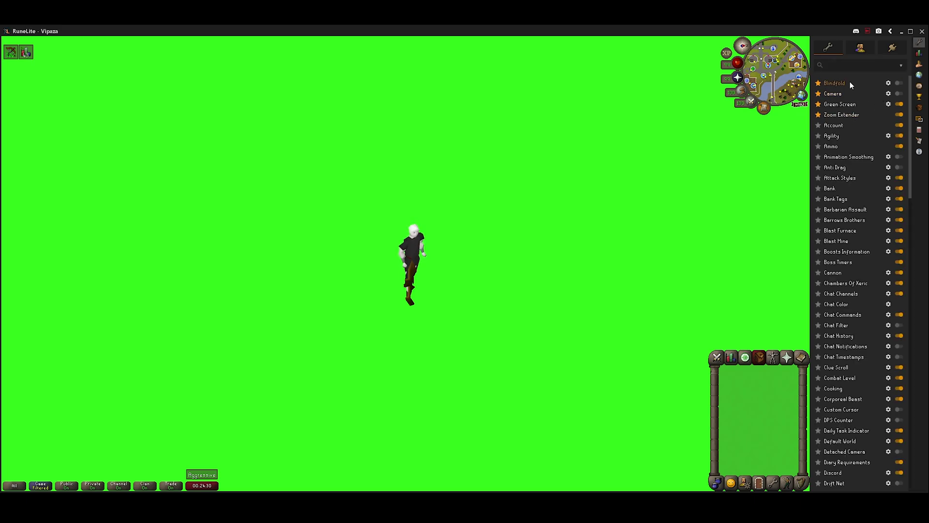
Step: Turn off the Green Screen plugin and turn on Blindfold in the Thumbnails profile
left_click(861, 47)
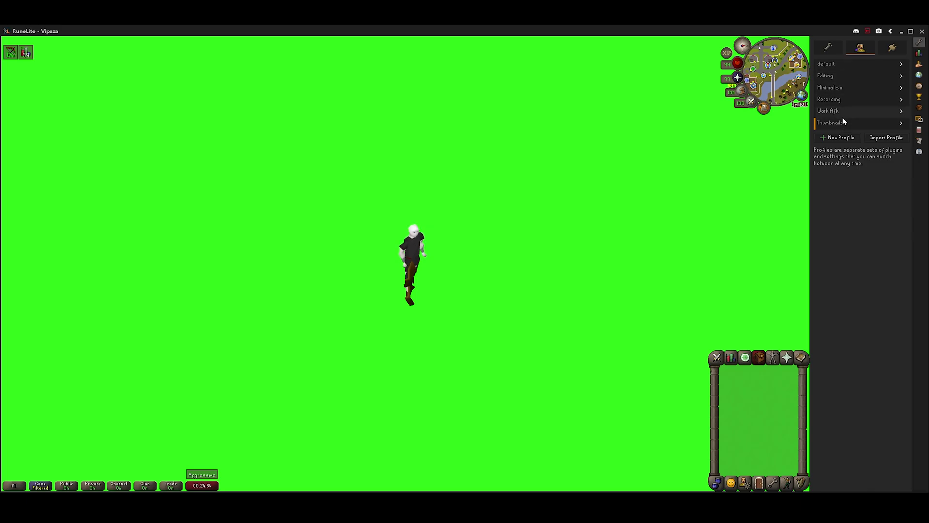
left_click(827, 50)
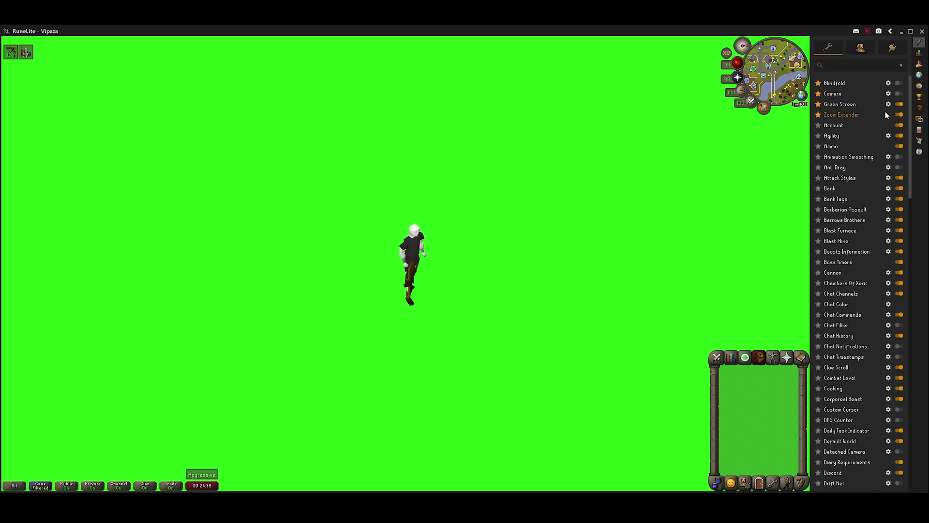
left_click(899, 104)
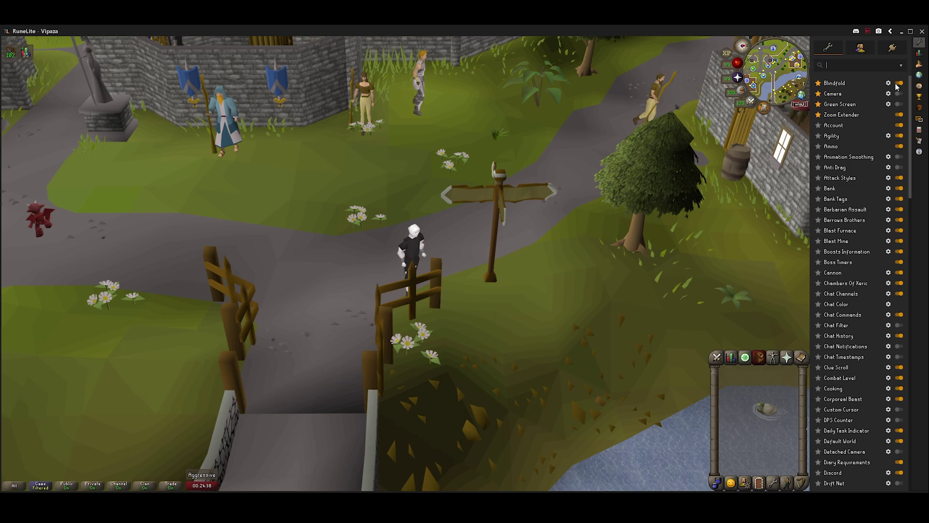
left_click(898, 82)
Step: In the Blindfold settings, turn on Enable Terrain, Enable Scenery and Enable Entities, and turn off Enable UI
left_click(889, 83)
left_click(901, 245)
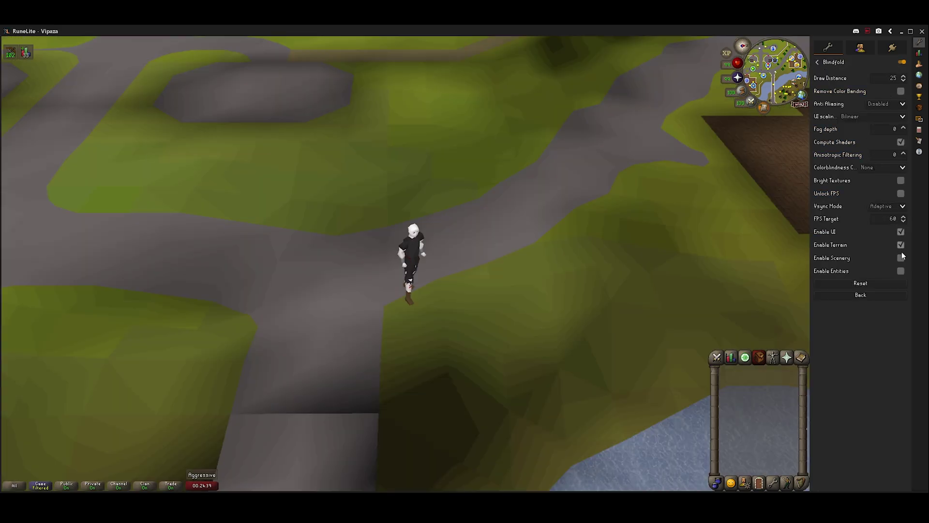
left_click(901, 257)
left_click(901, 271)
left_click(901, 232)
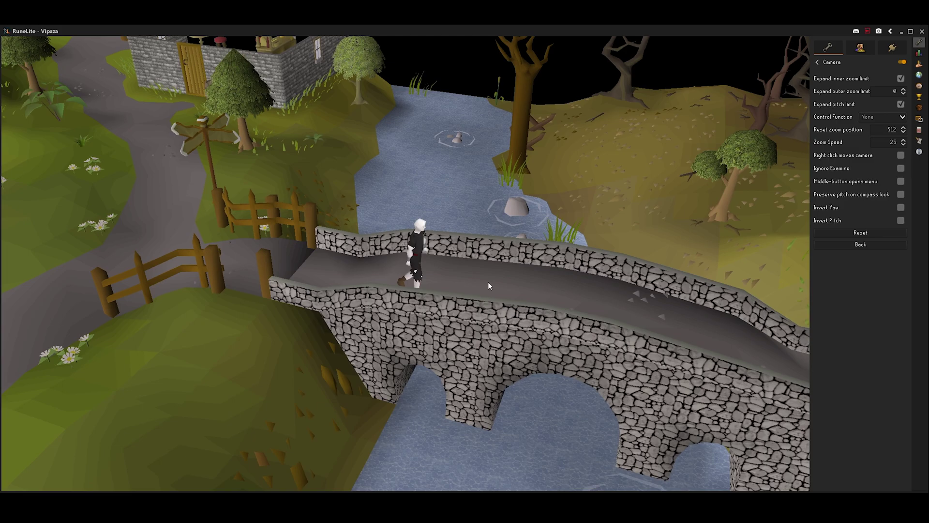
Step: Turn on the Camera plugin, open its settings, and bring the game view to a low, frontal close-up of the character
scroll(460, 290, "up", 5)
mouse_move(437, 303)
left_mouse_down()
mouse_move(427, 297)
mouse_move(441, 300)
left_mouse_up()
scroll(438, 299, "up", 4)
scroll(438, 299, "up", 8)
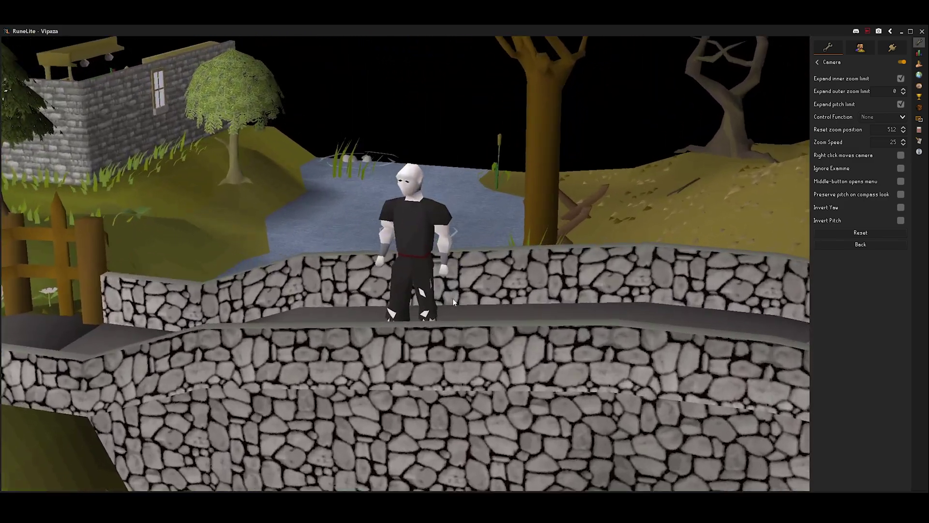
scroll(473, 285, "up", 2)
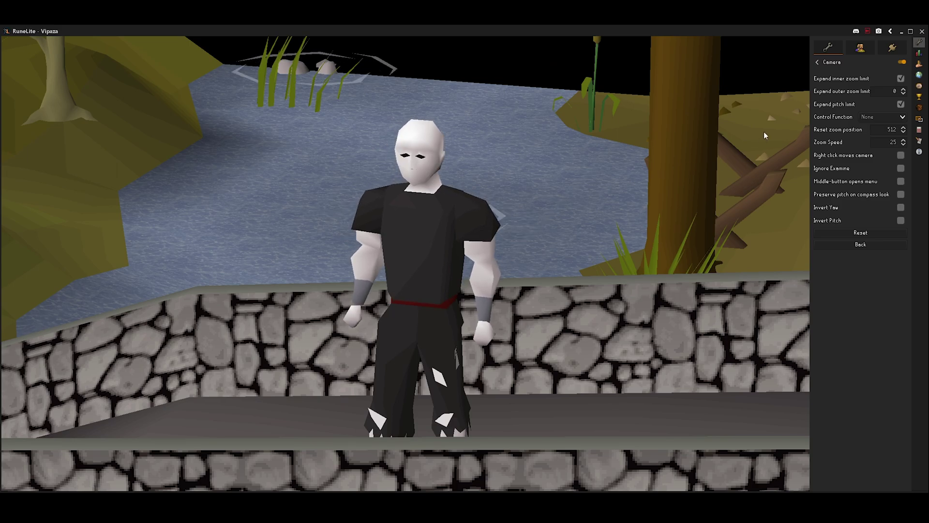
scroll(581, 228, "down", 6)
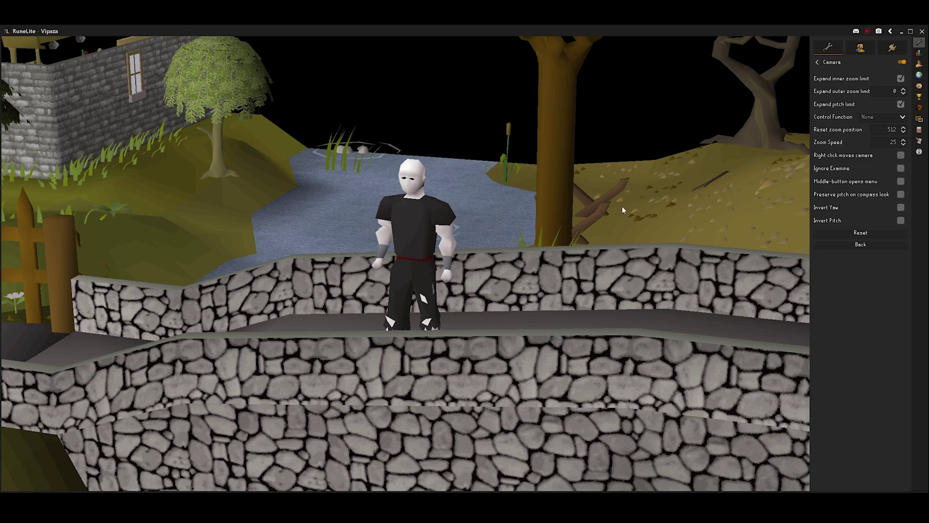
Step: Switch to the default profile and pull the game view back to an overview of the bridge area
left_click(861, 47)
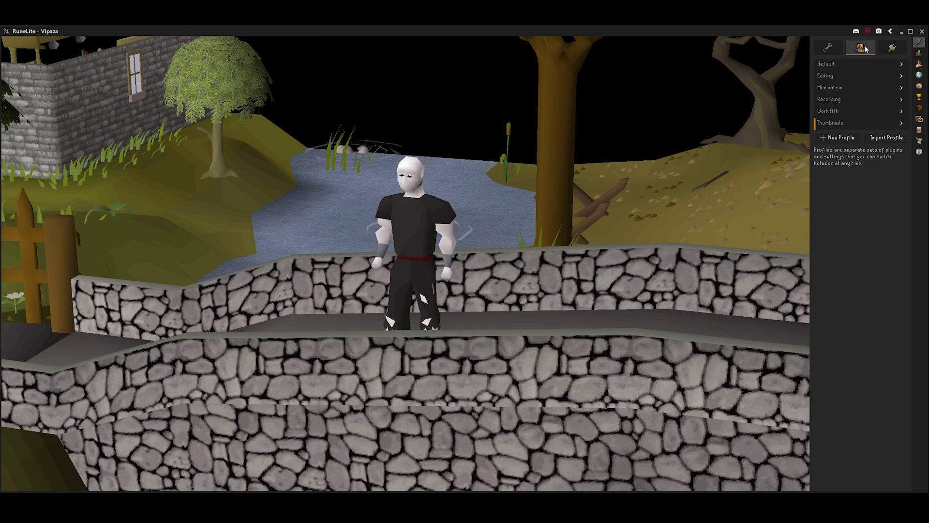
double_click(902, 66)
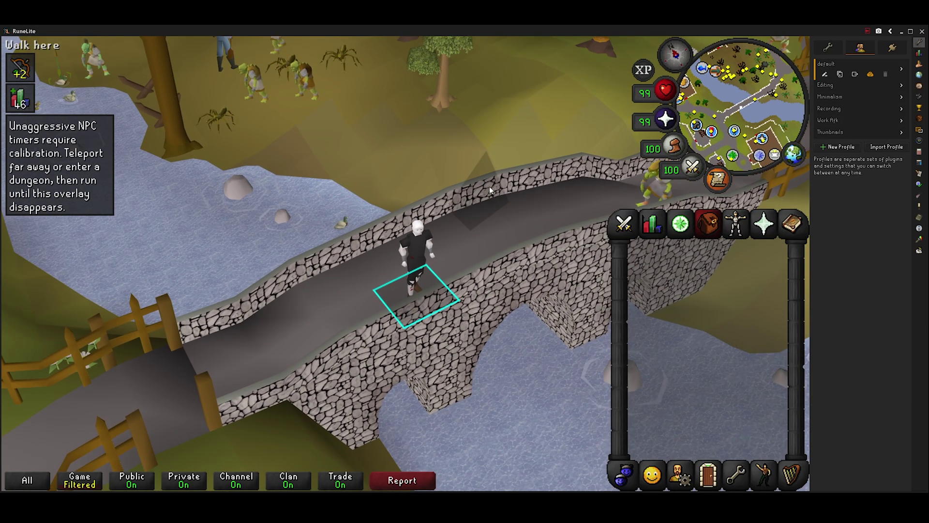
scroll(489, 187, "down", 10)
left_click_drag(489, 187, 481, 171)
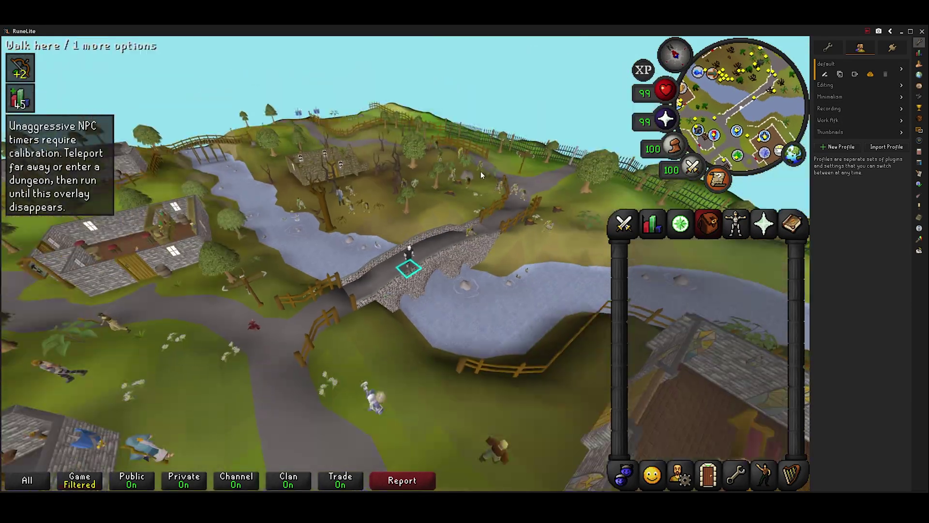
Step: Walk the character off the bridge along the path and turn the camera to view the area from above
left_click(481, 171)
left_click(673, 146)
left_click_drag(612, 176, 539, 205)
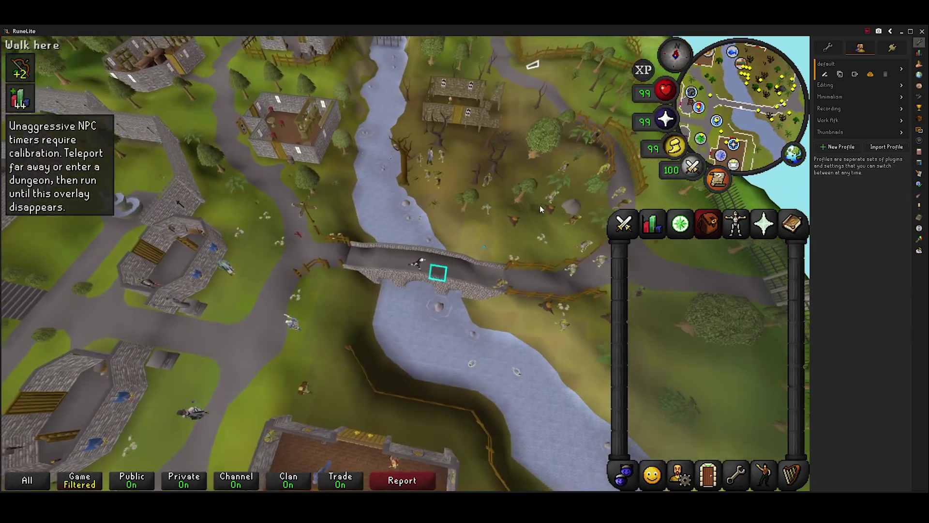
key("Left")
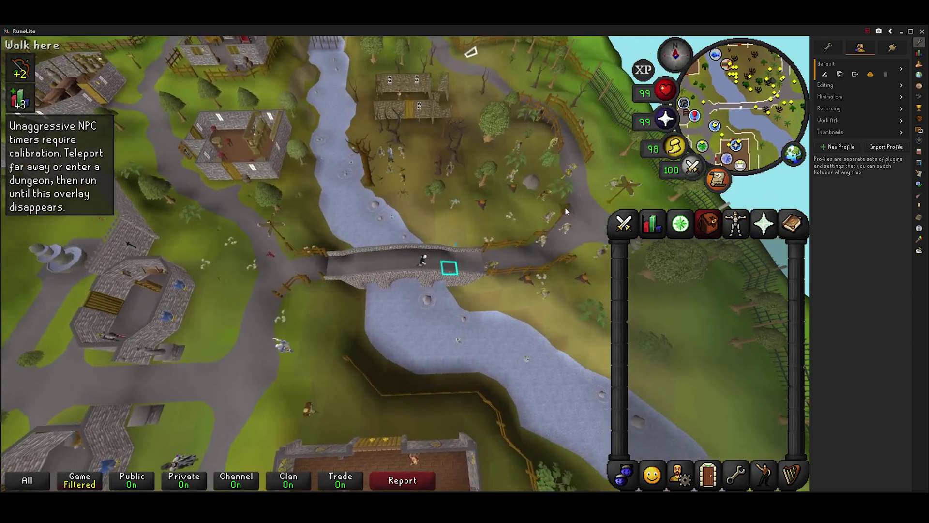
key("Left")
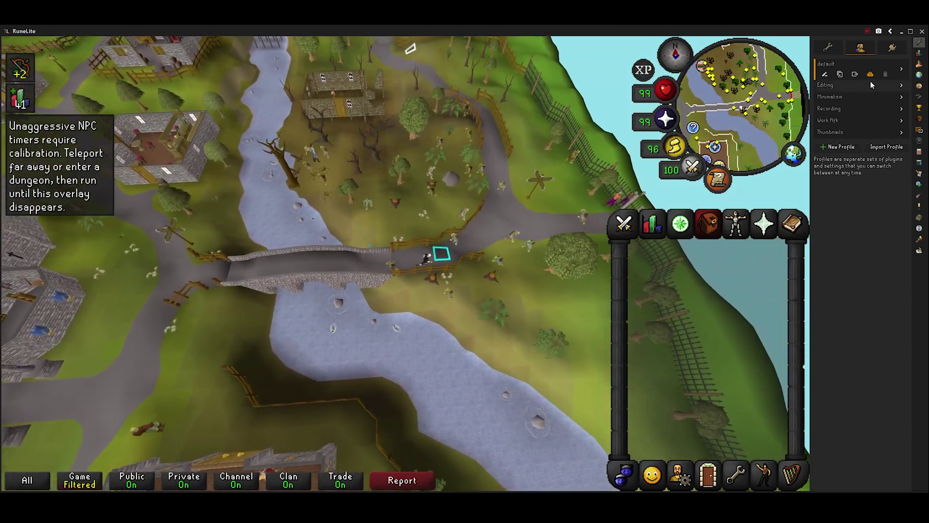
Step: Switch to the Editing profile and rotate the game view
left_click(881, 83)
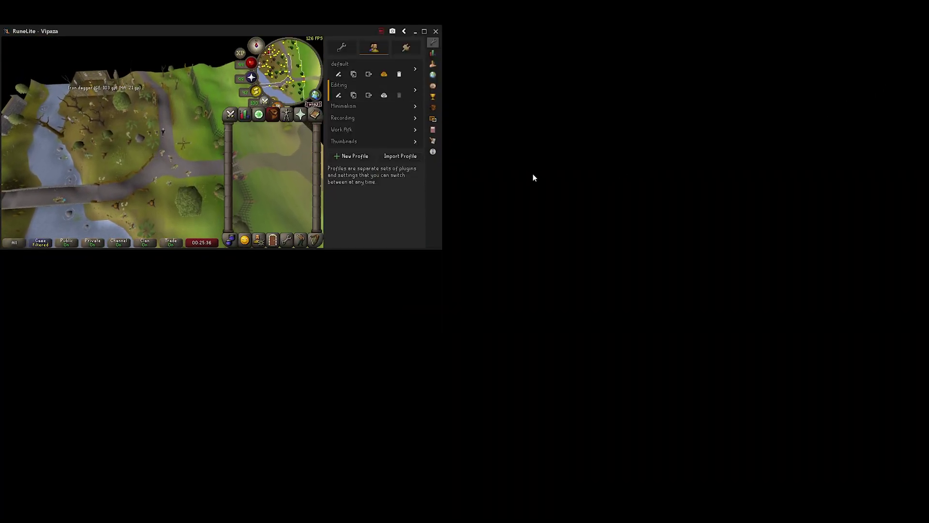
key("Left")
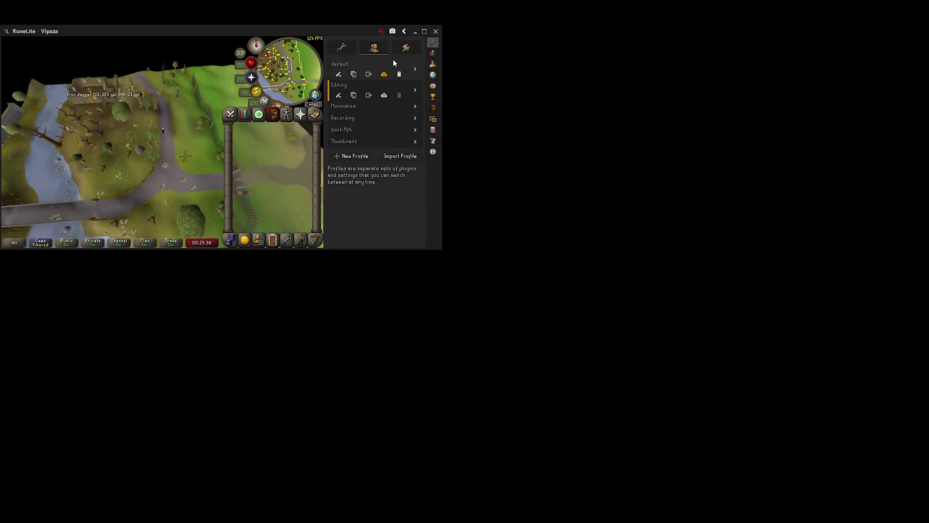